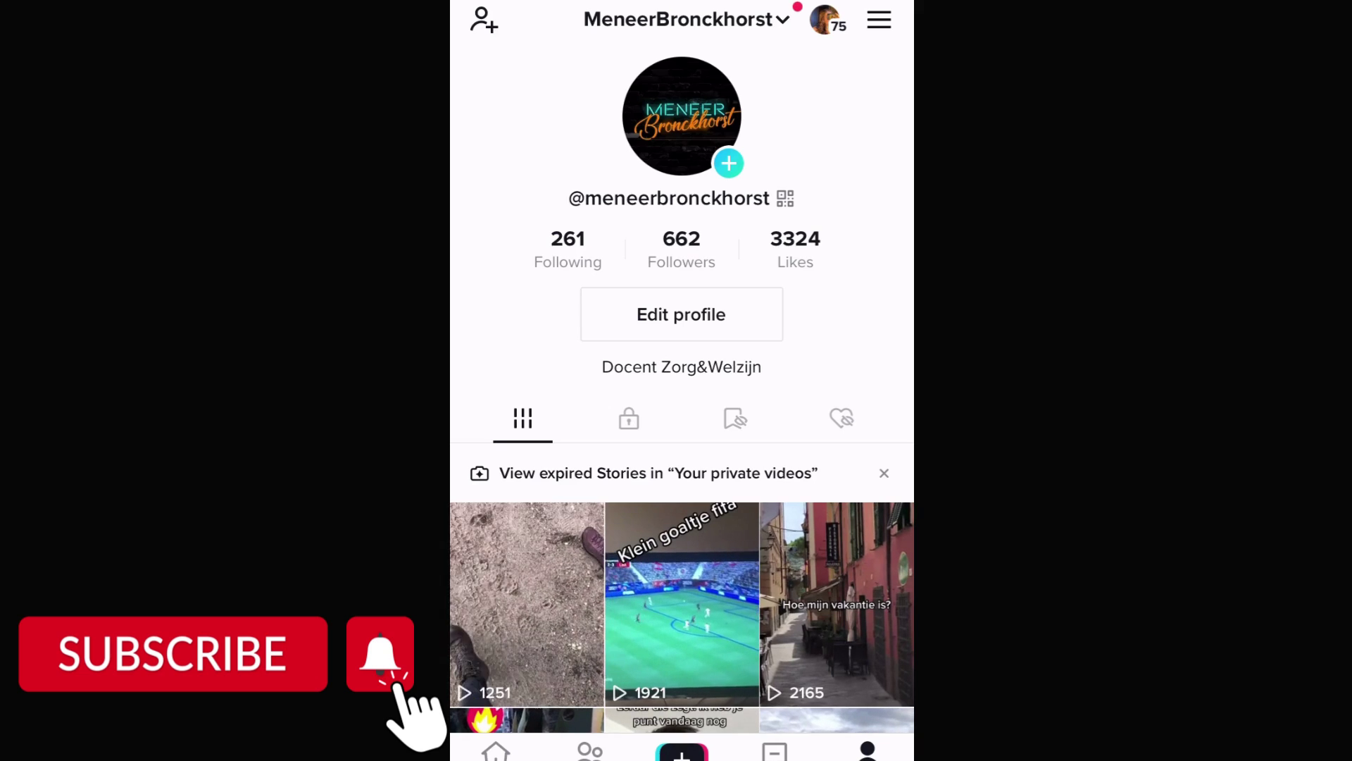
Step: Reach the Screen time settings from the profile menu's Settings and privacy
{"action": "left_click", "coordinate": [879, 19]}
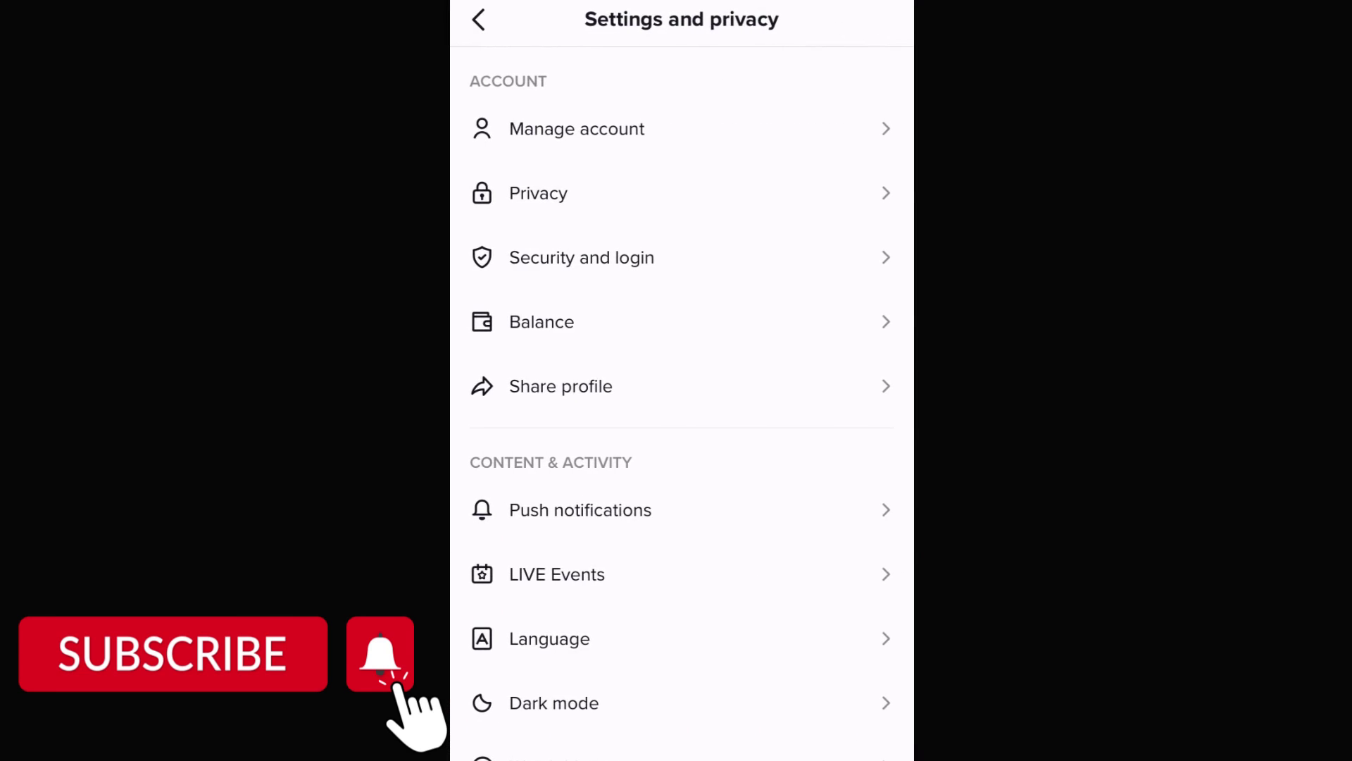
{"action": "scroll", "coordinate": [681, 423], "scroll_direction": "down", "scroll_amount": 2}
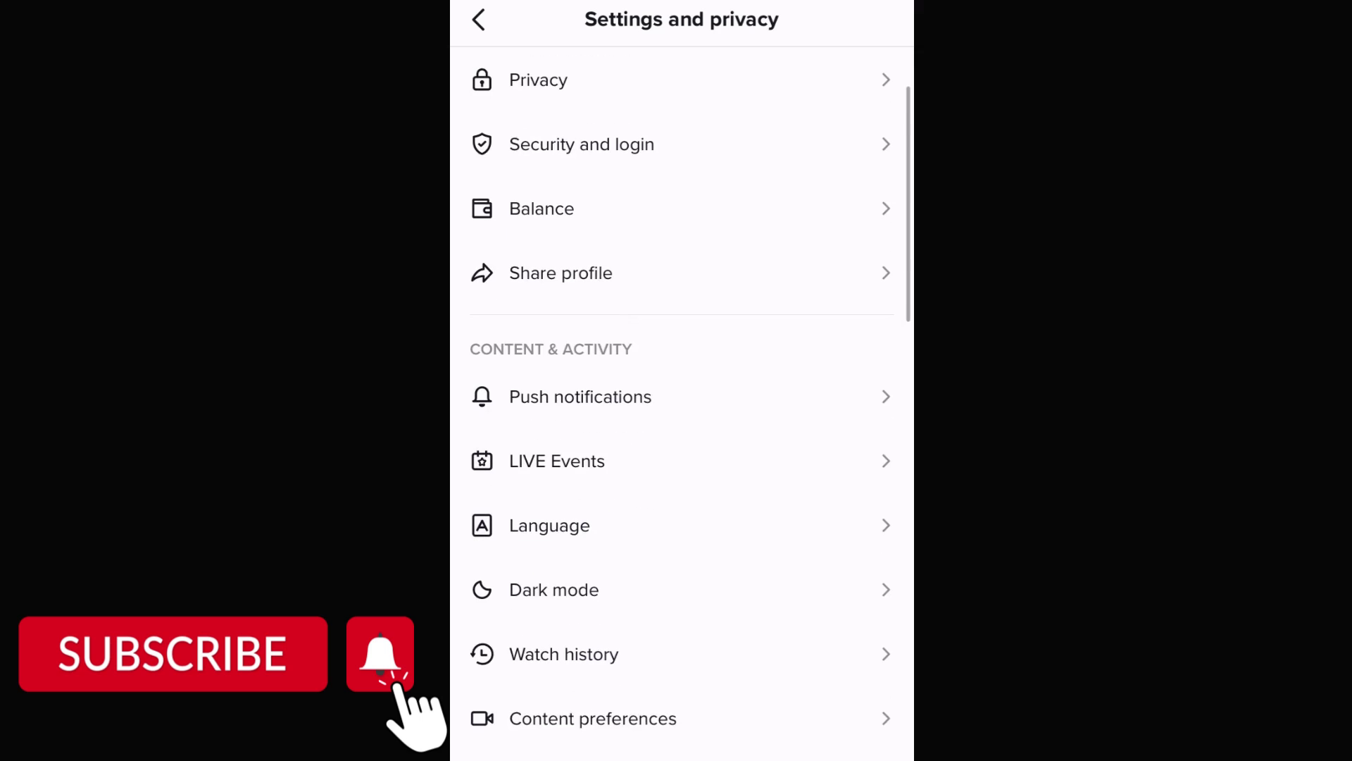
{"action": "scroll", "coordinate": [682, 423], "scroll_direction": "down", "scroll_amount": 2}
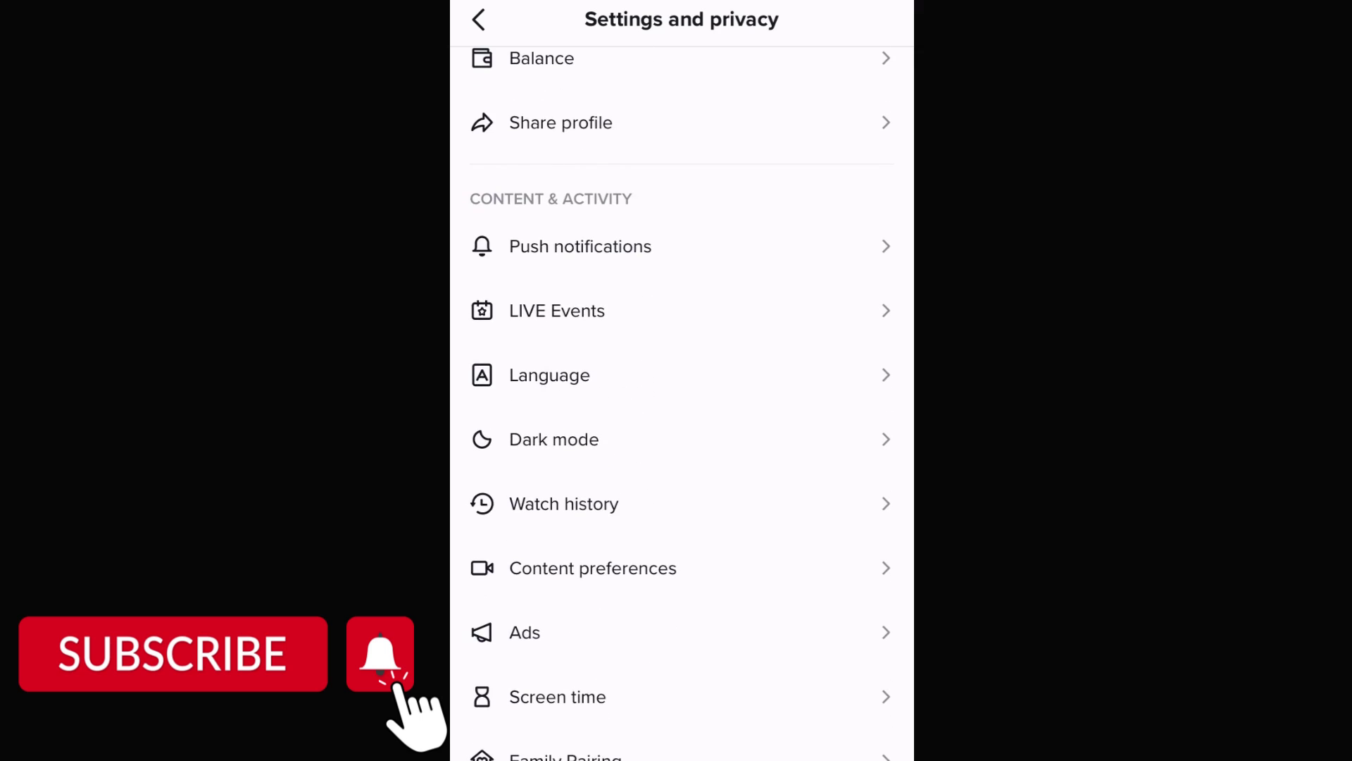
{"action": "scroll", "coordinate": [681, 424], "scroll_direction": "down", "scroll_amount": 1}
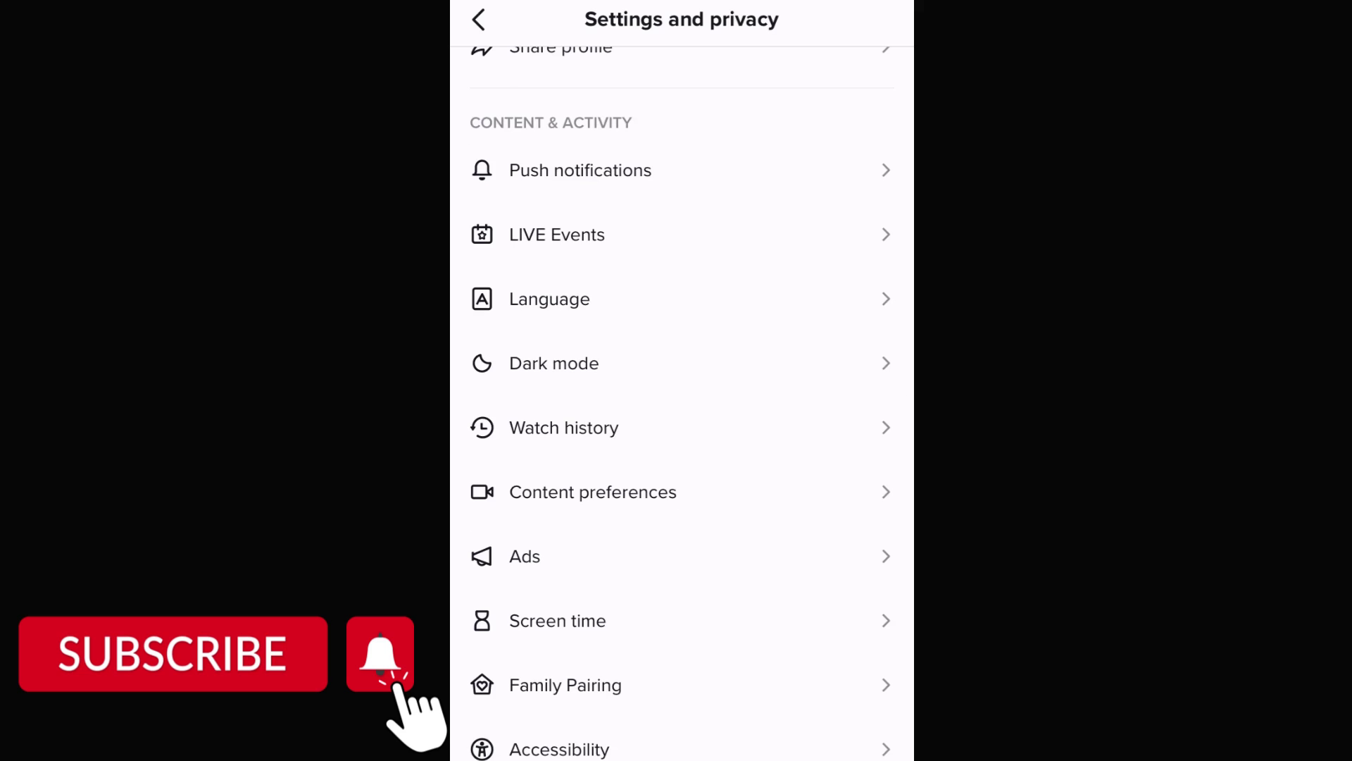
{"action": "left_click", "coordinate": [557, 620]}
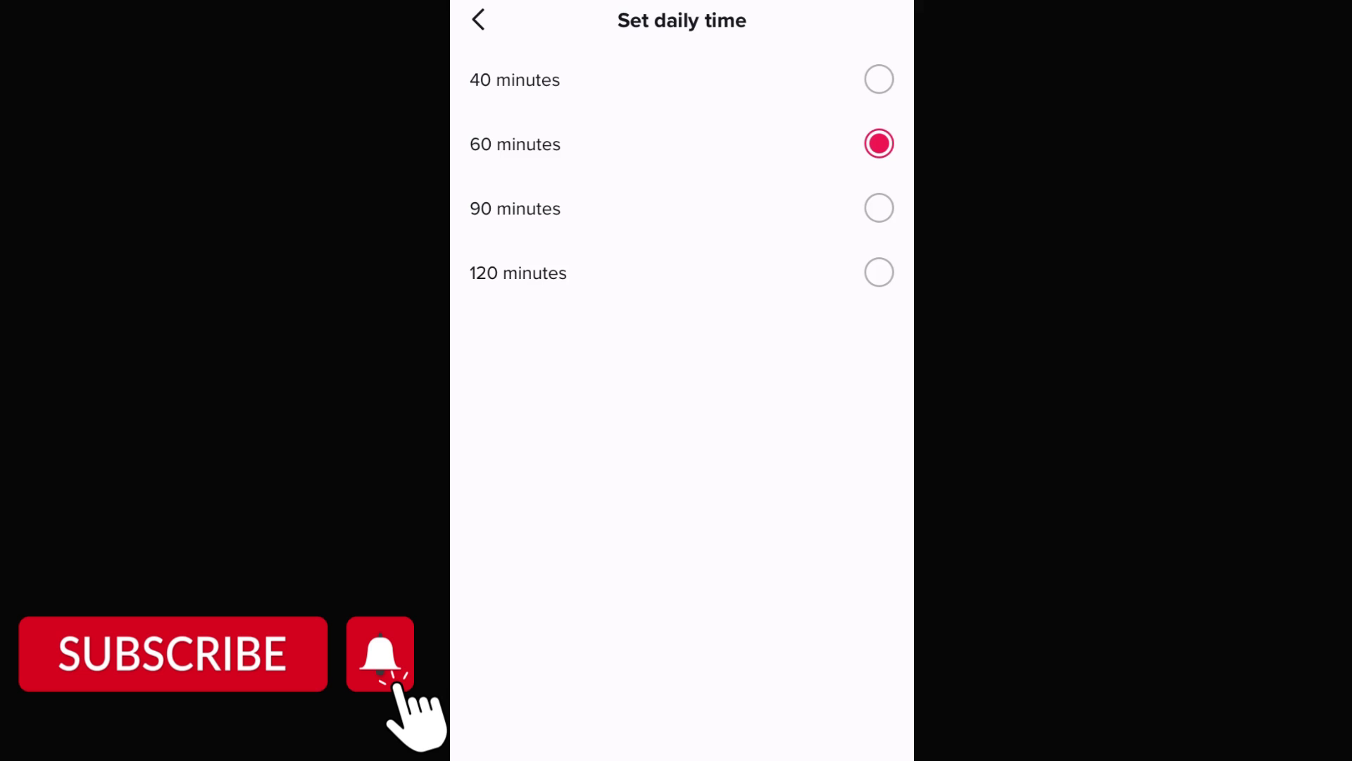
Step: Pick 120 minutes as the daily screen time limit
{"action": "left_click", "coordinate": [879, 273]}
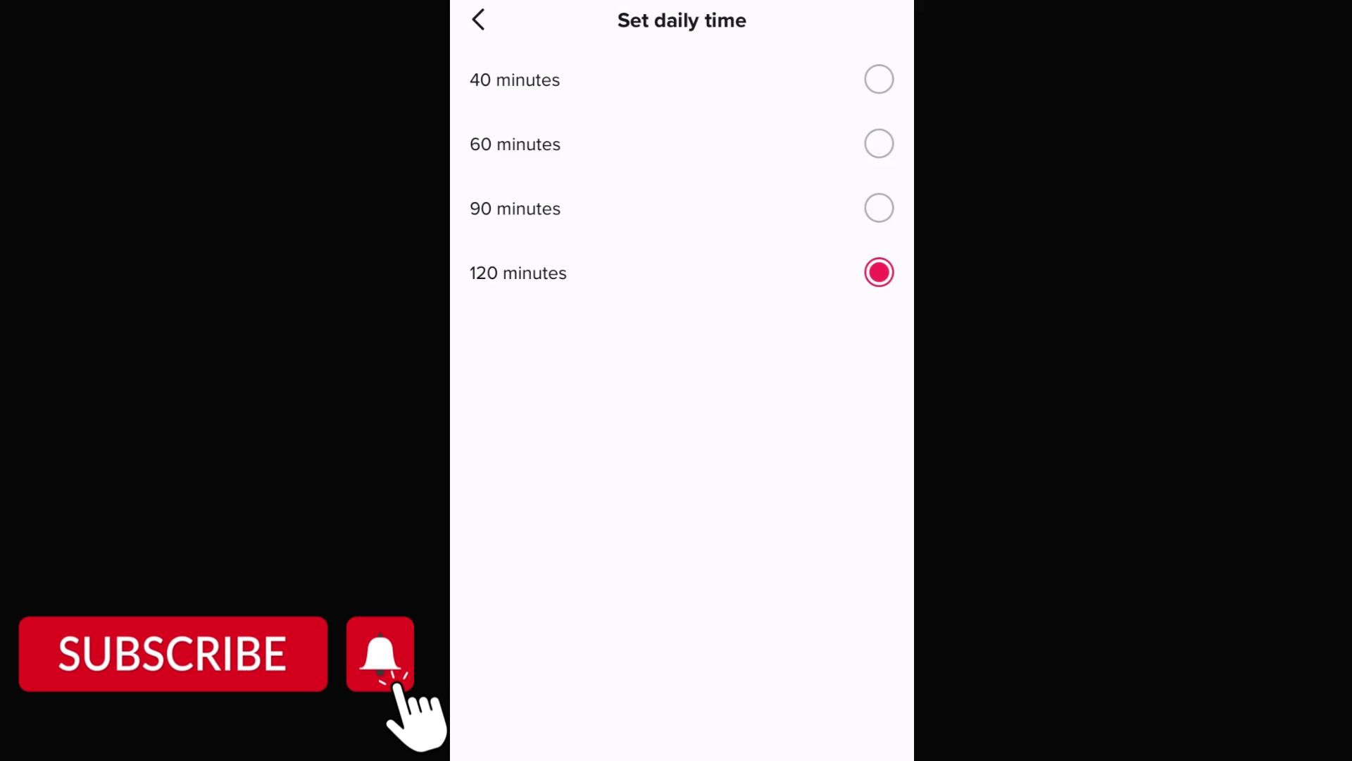
Step: Turn on the 120-minute daily limit, entering and confirming a new four-digit passcode
{"action": "left_click", "coordinate": [478, 21]}
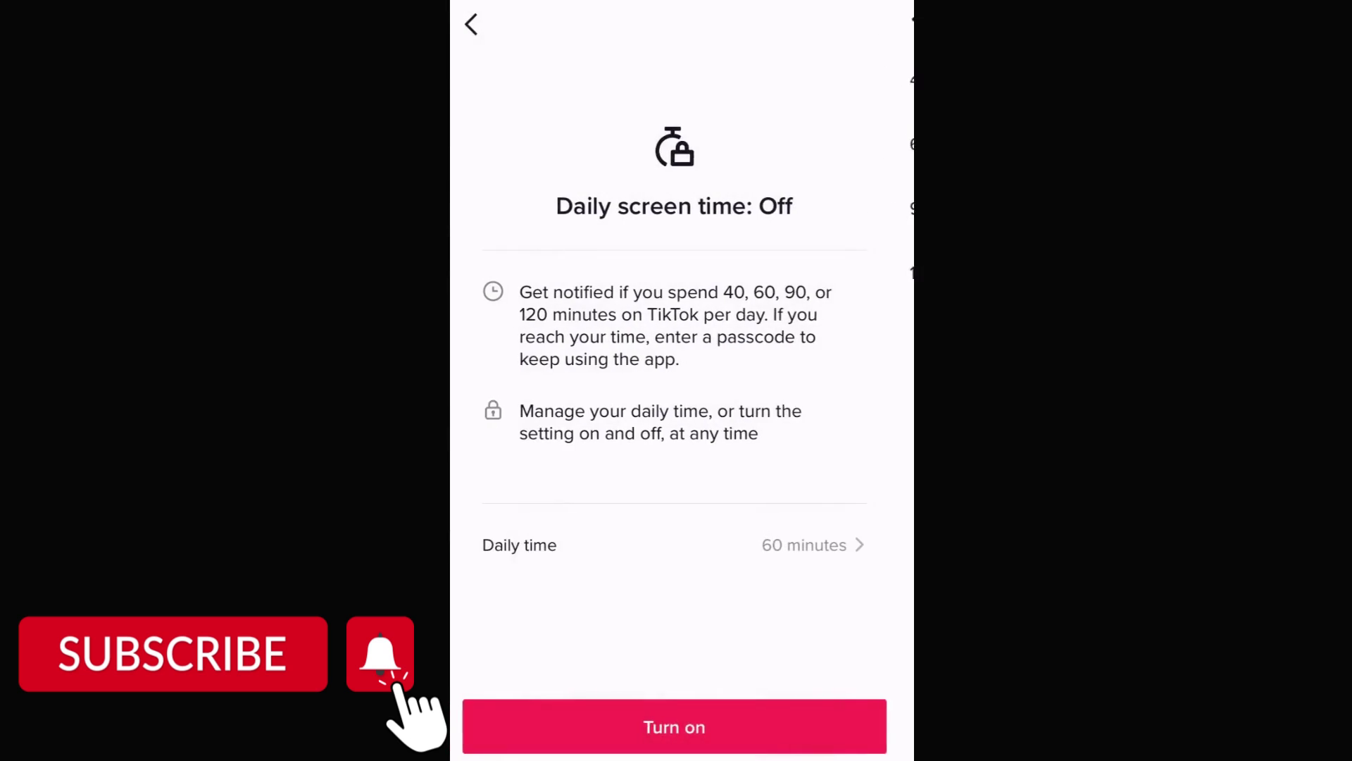
{"action": "left_click", "coordinate": [681, 727]}
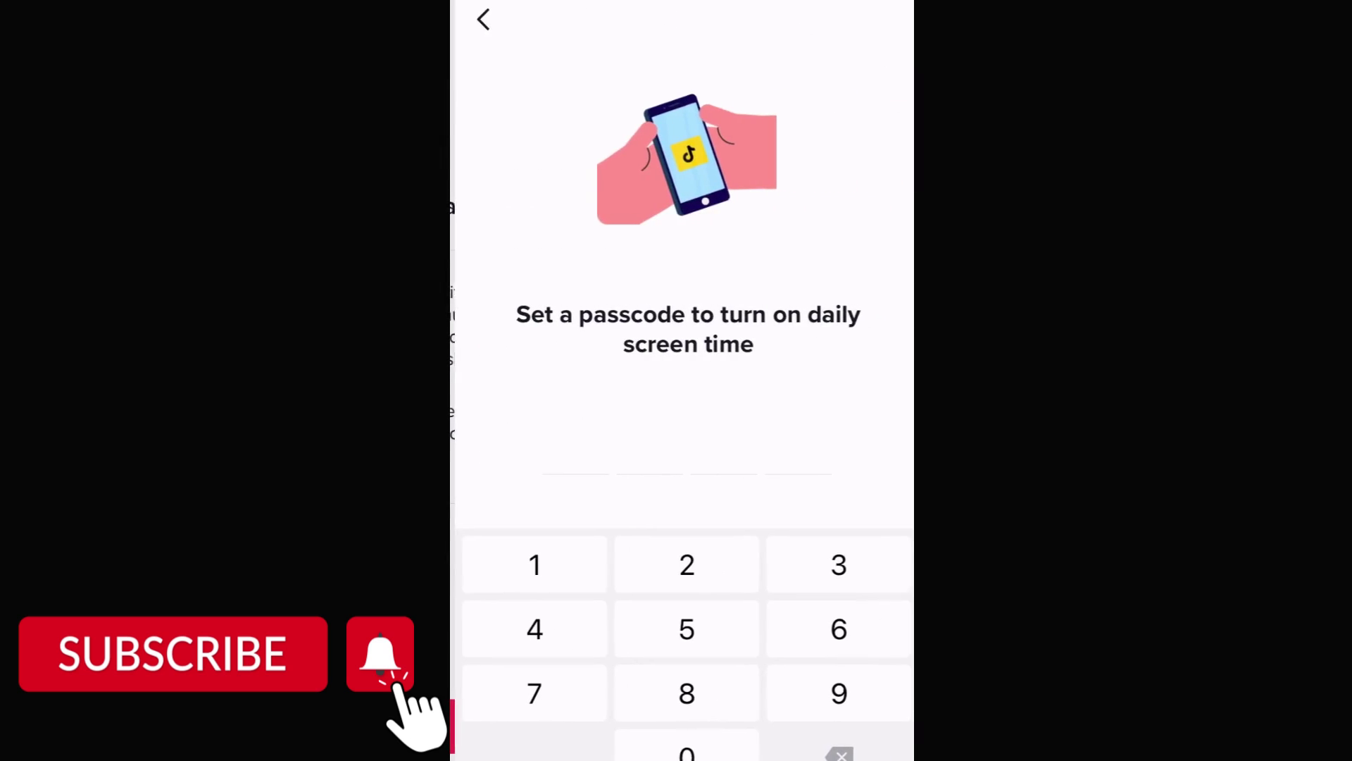
{"action": "left_click", "coordinate": [530, 629]}
{"action": "left_click", "coordinate": [682, 693]}
{"action": "left_click", "coordinate": [833, 693]}
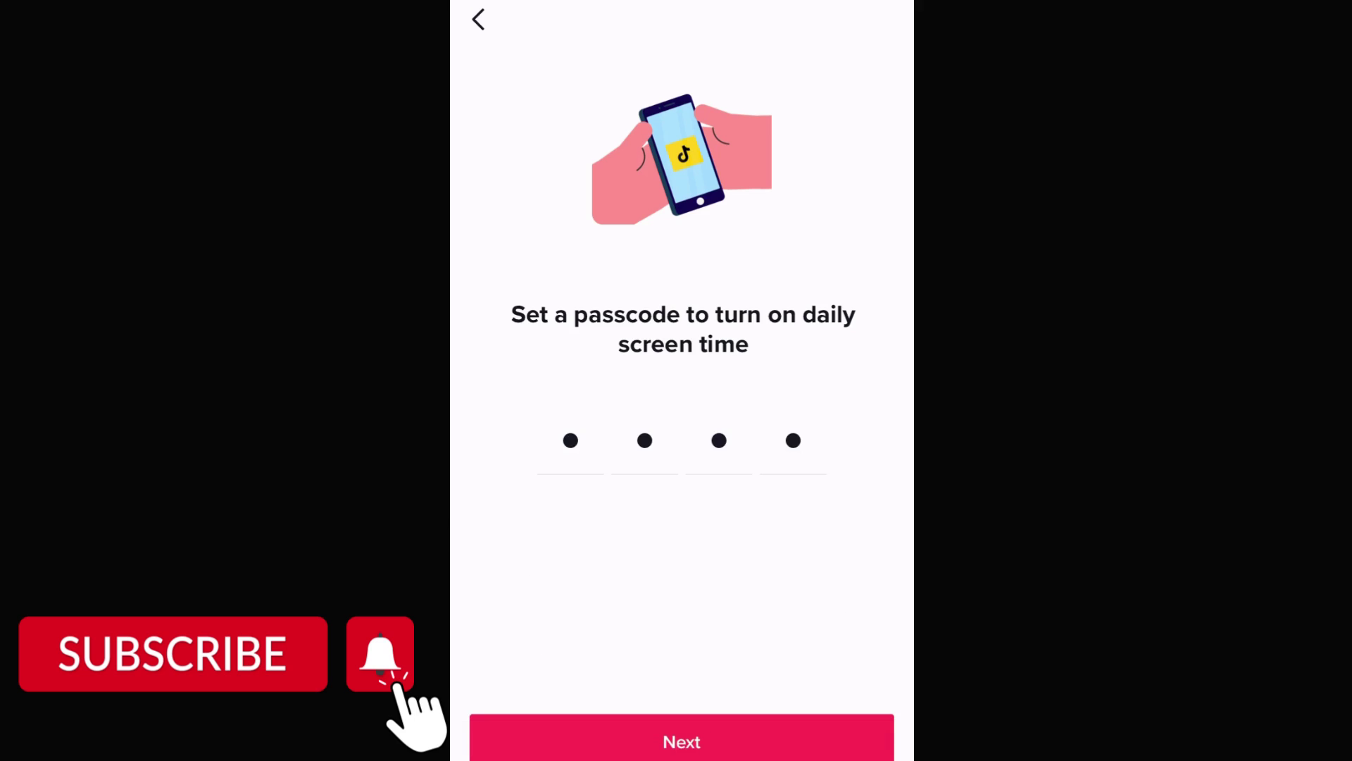
{"action": "left_click", "coordinate": [529, 629]}
{"action": "left_click", "coordinate": [530, 628]}
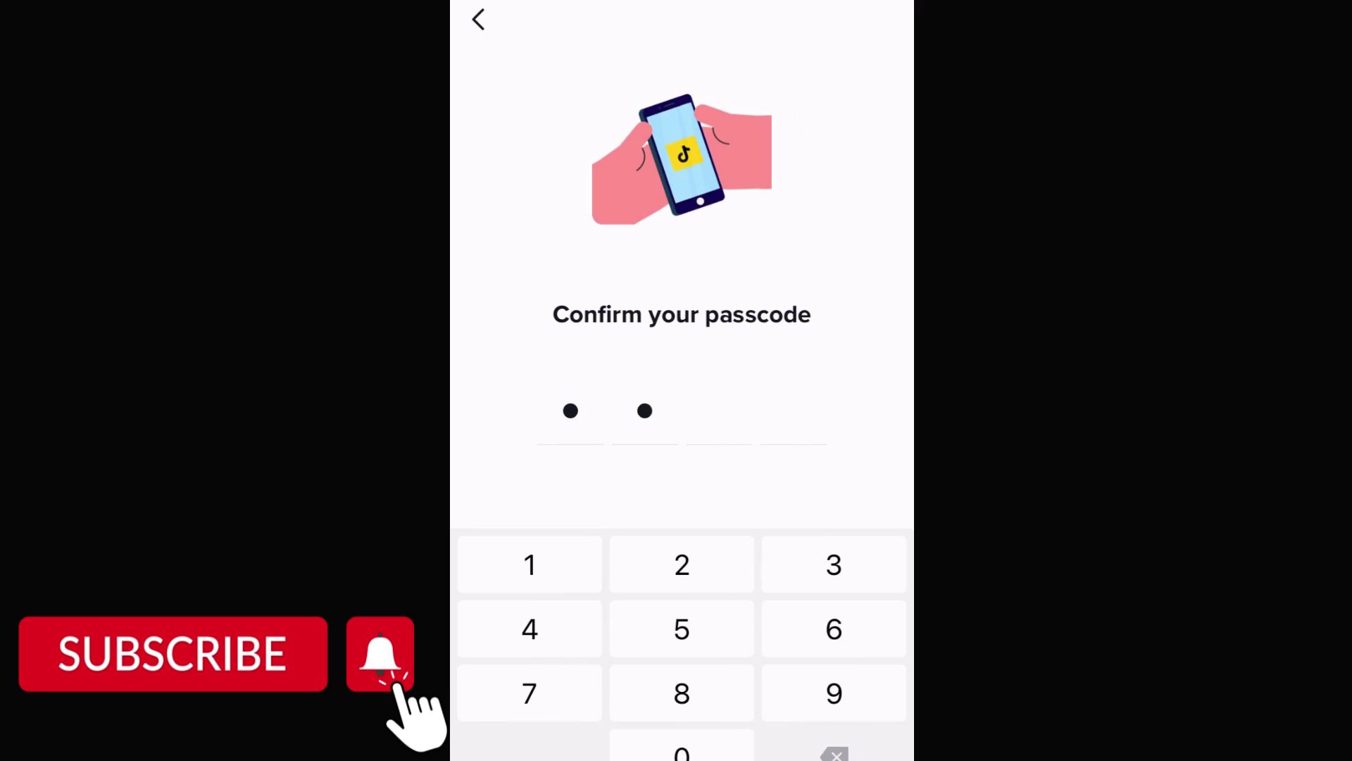
{"action": "left_click", "coordinate": [682, 693]}
{"action": "left_click", "coordinate": [834, 694]}
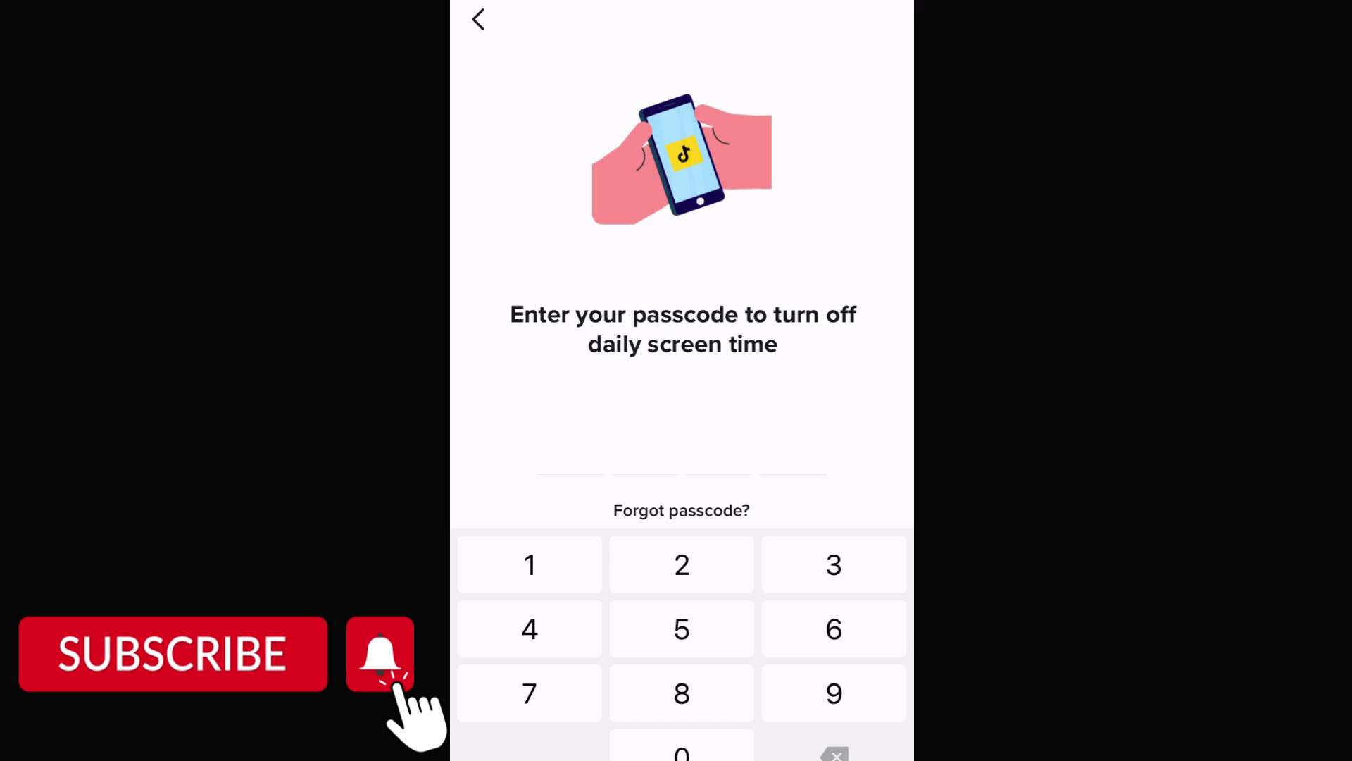
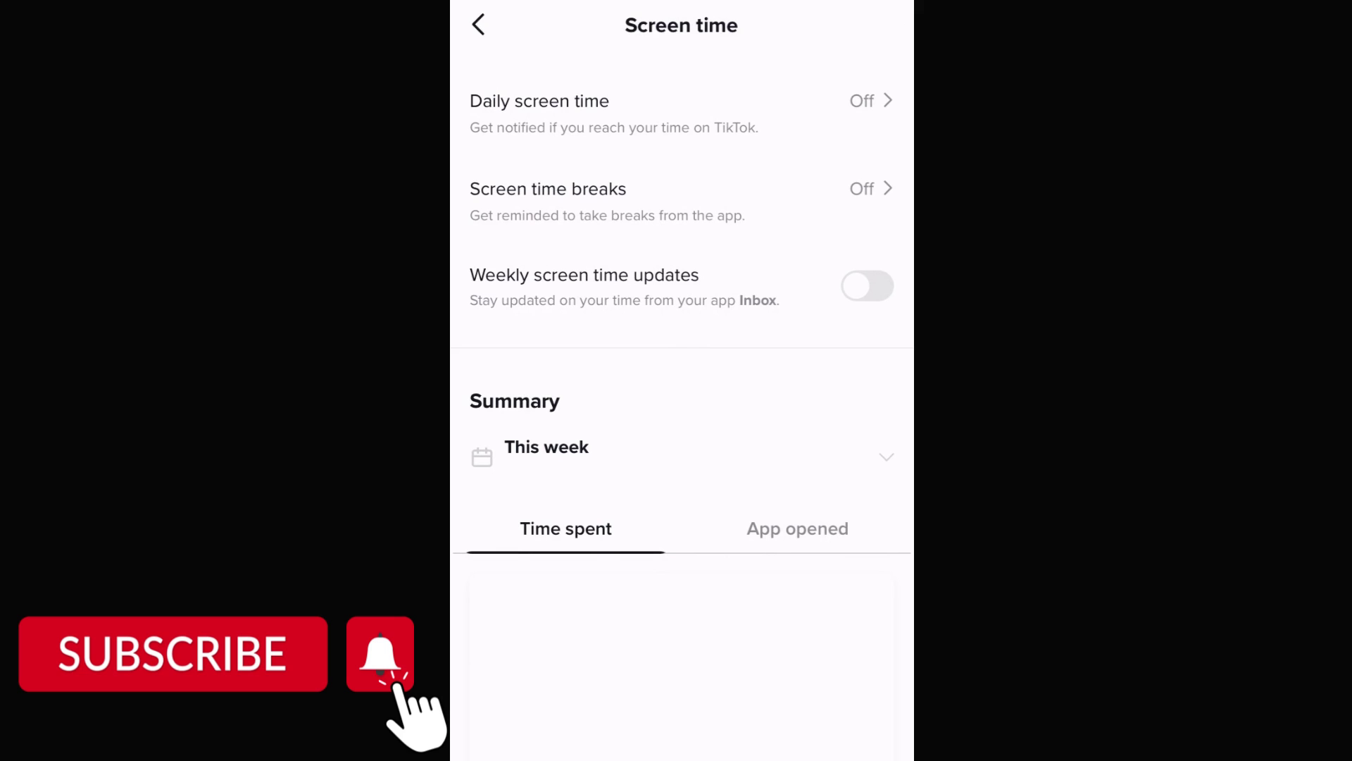
Step: Schedule screen time break reminders every 30 minutes, skipping the custom duration picker
{"action": "left_click", "coordinate": [635, 201]}
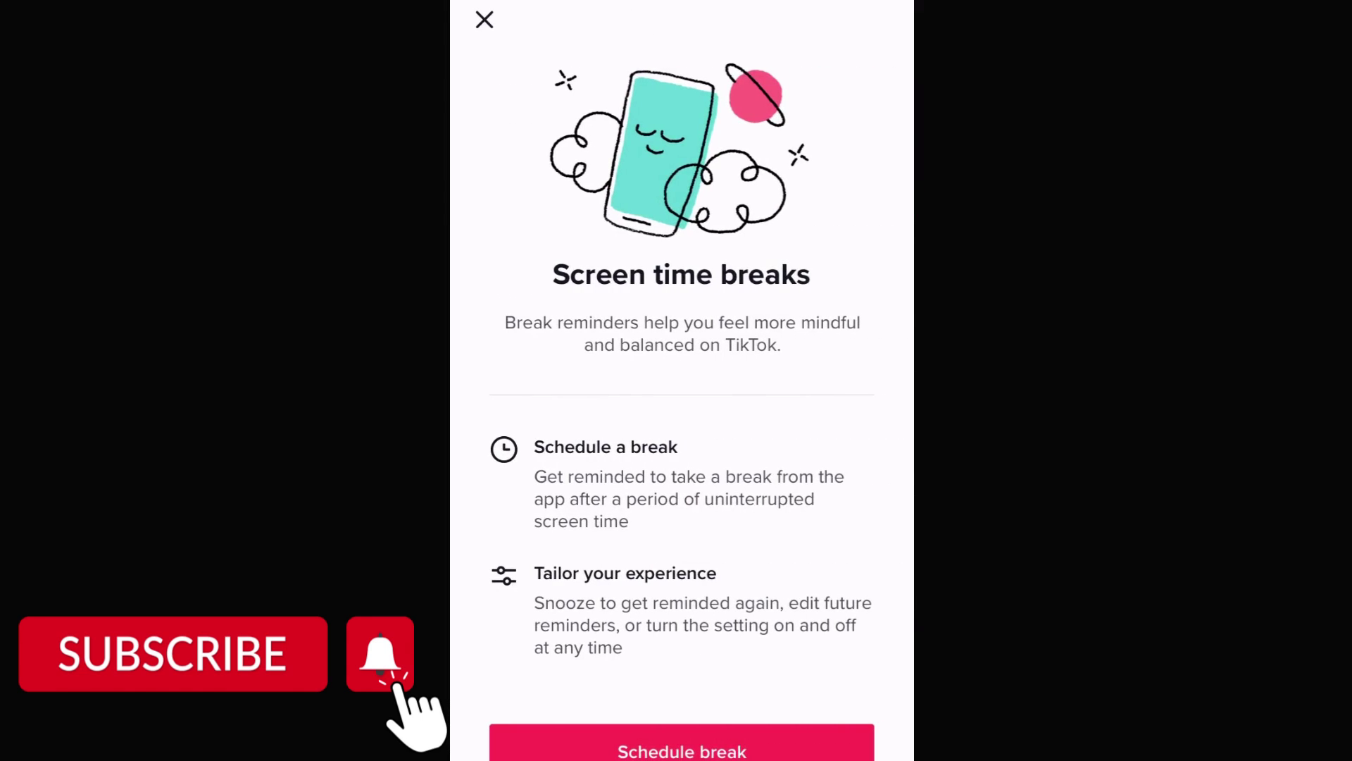
{"action": "left_click", "coordinate": [681, 745]}
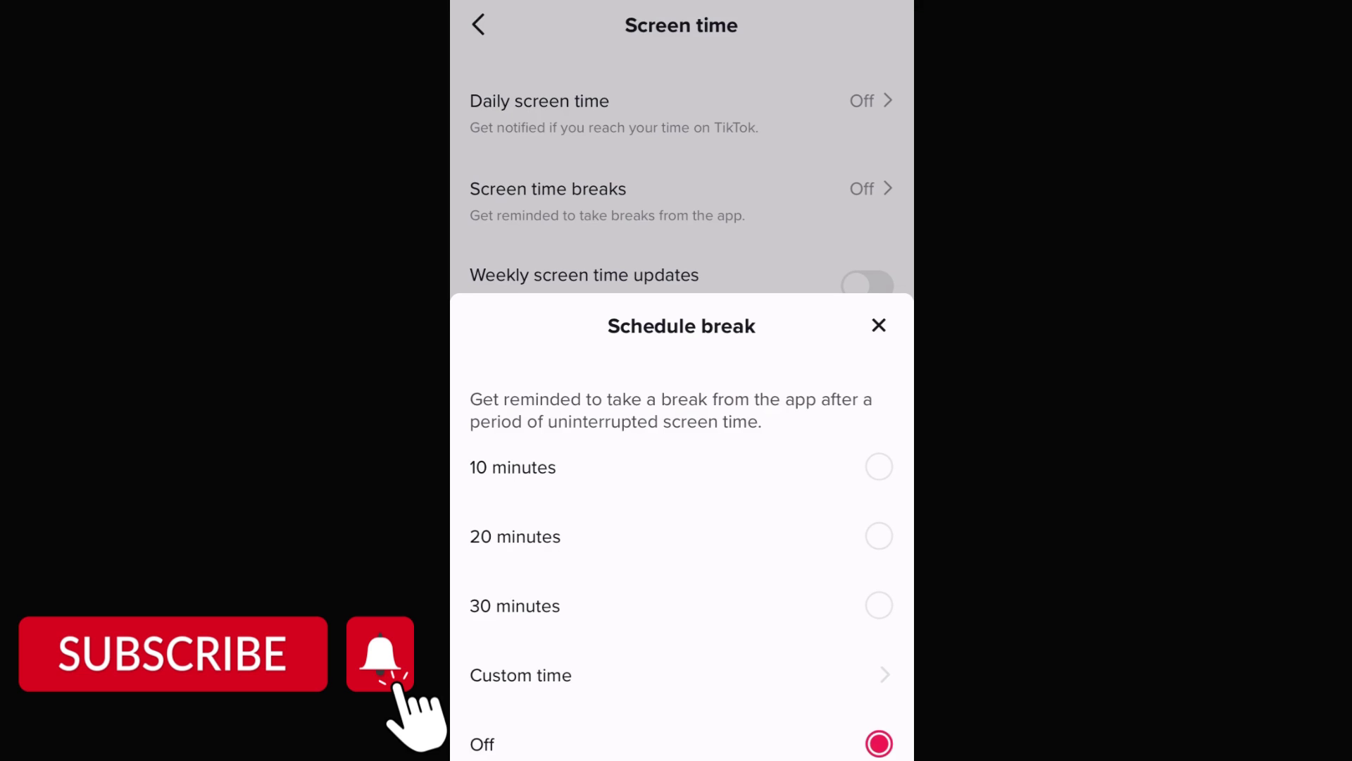
{"action": "left_click", "coordinate": [682, 676]}
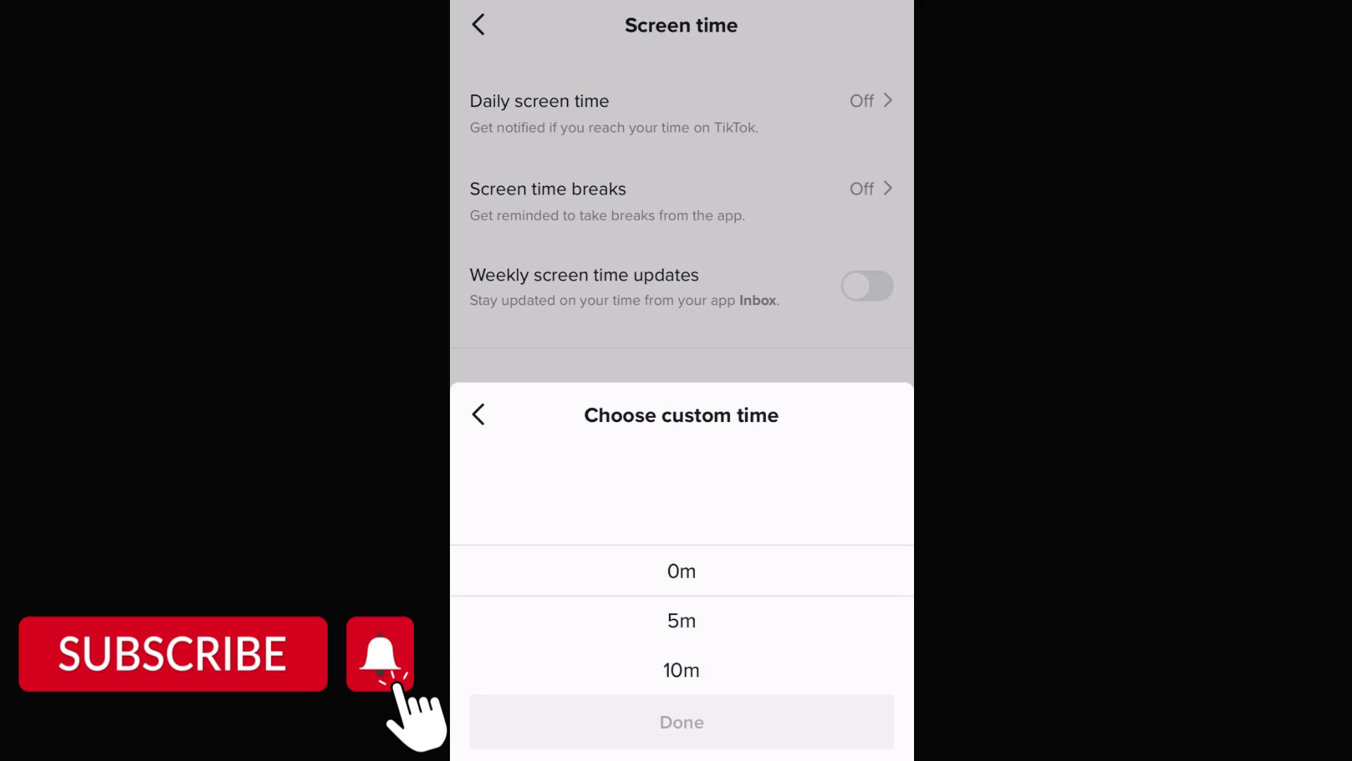
{"action": "left_click", "coordinate": [478, 415]}
{"action": "left_click", "coordinate": [681, 606]}
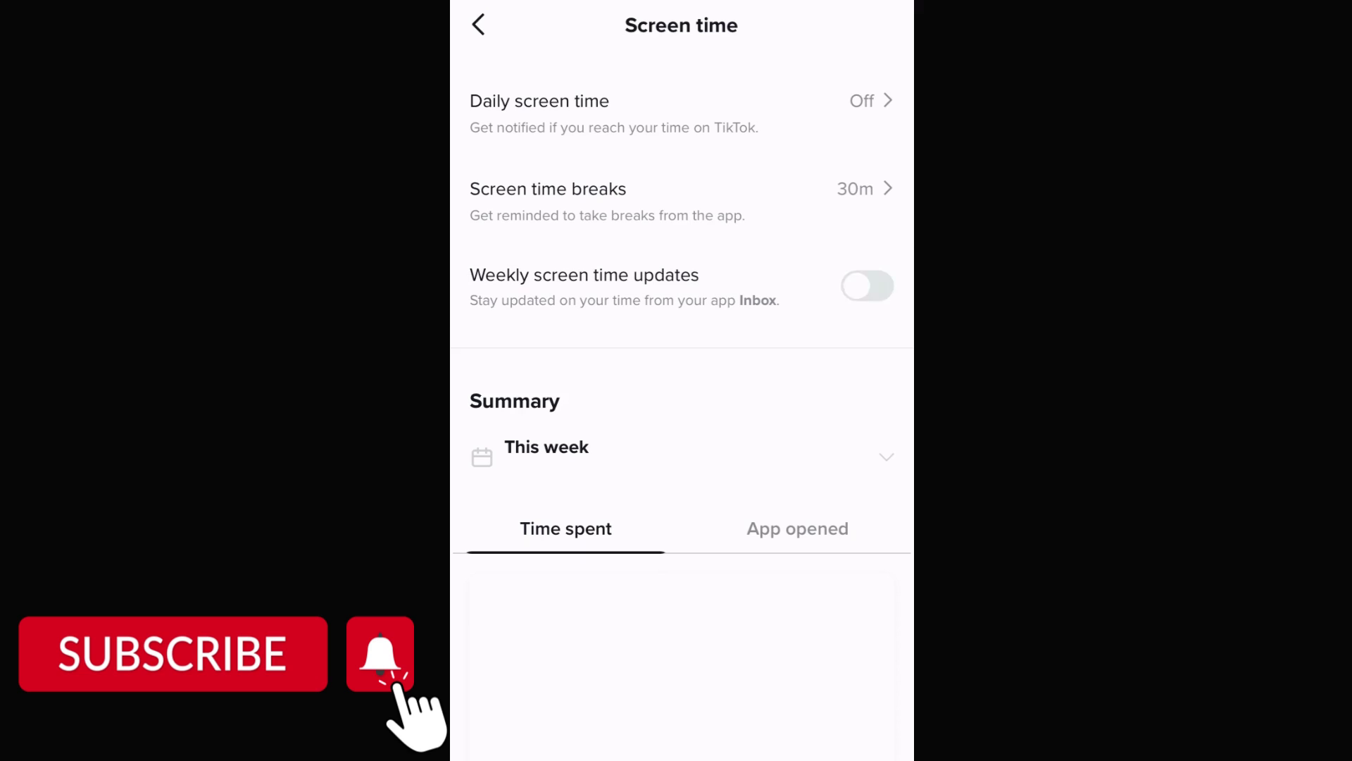
{"action": "left_click", "coordinate": [868, 285]}
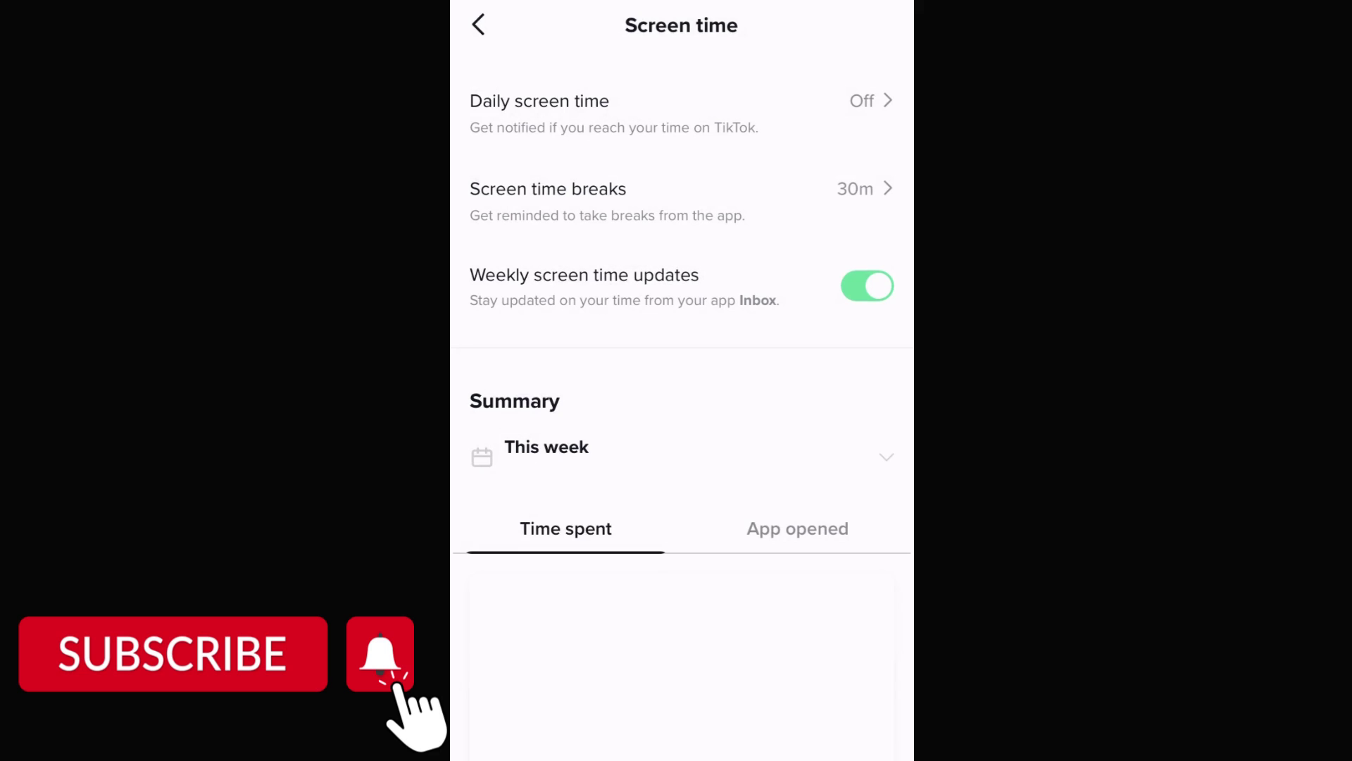
{"action": "left_click", "coordinate": [868, 285]}
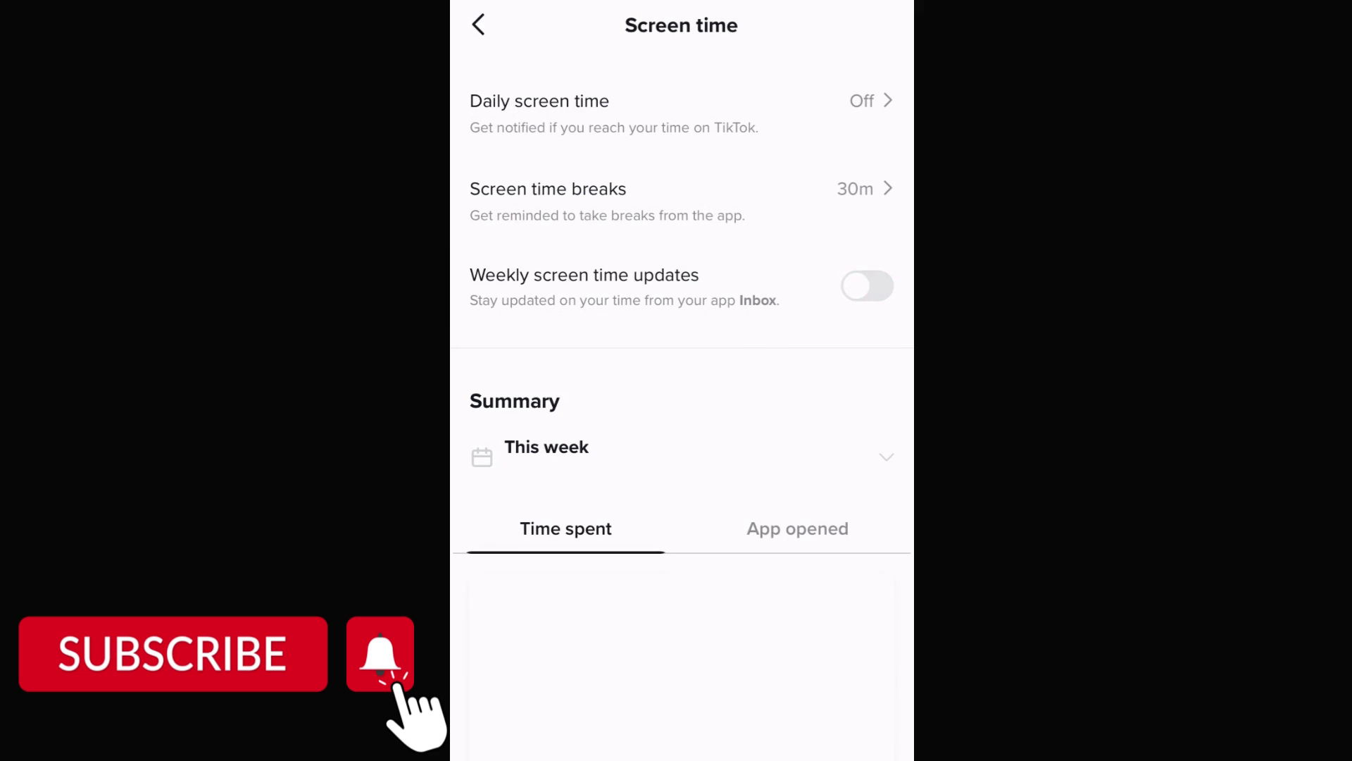